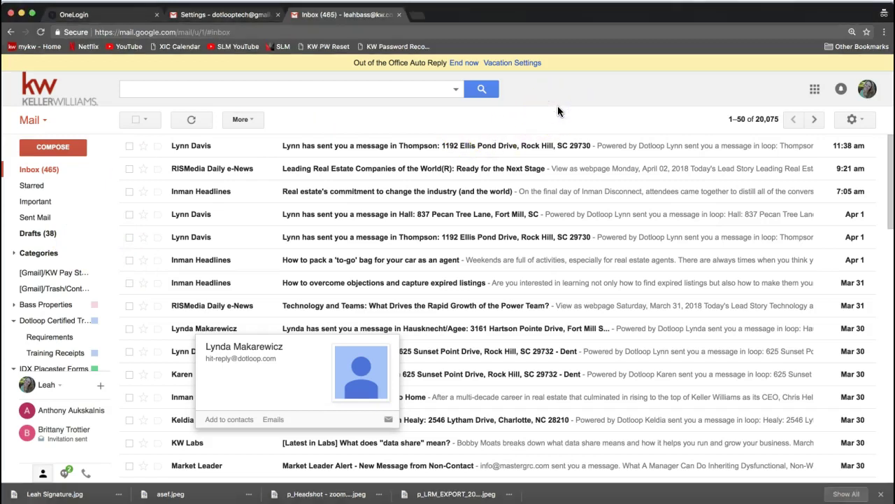
Step: Dismiss the contact card, open Gmail's full settings and scroll down to the Signature section
{"action": "left_click", "coordinate": [566, 120]}
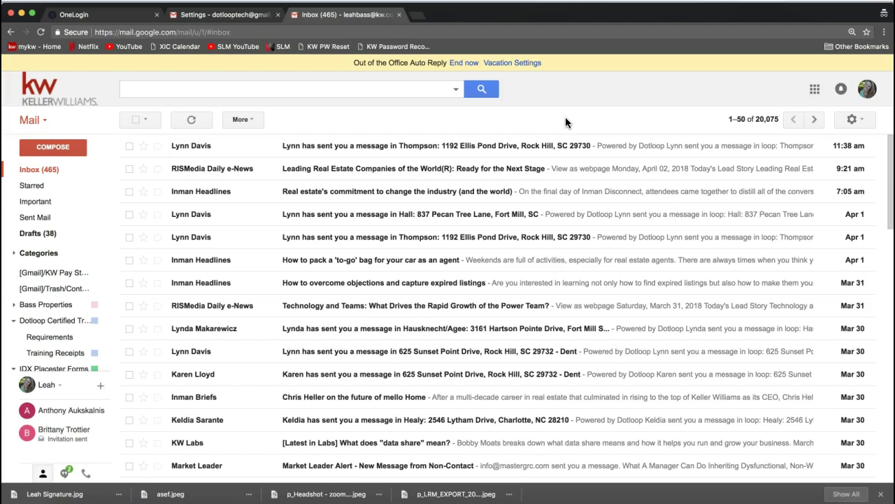
{"action": "left_click", "coordinate": [539, 127]}
{"action": "left_click", "coordinate": [856, 120]}
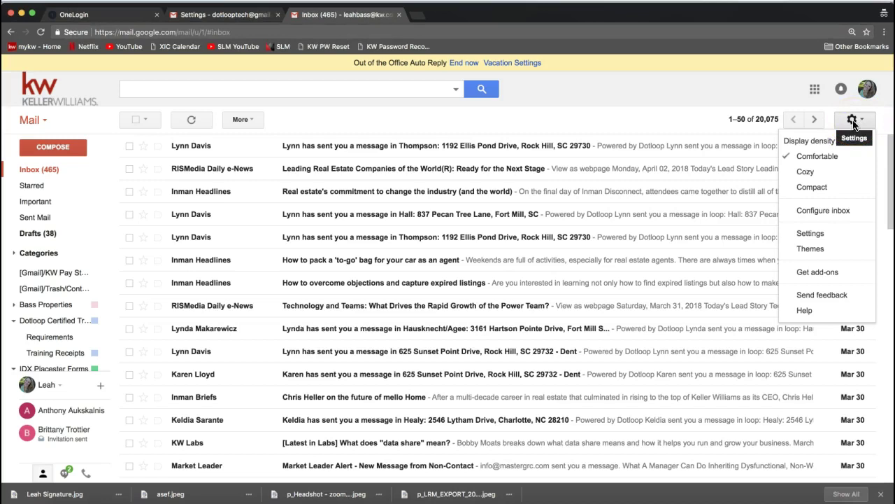
{"action": "left_click", "coordinate": [862, 124]}
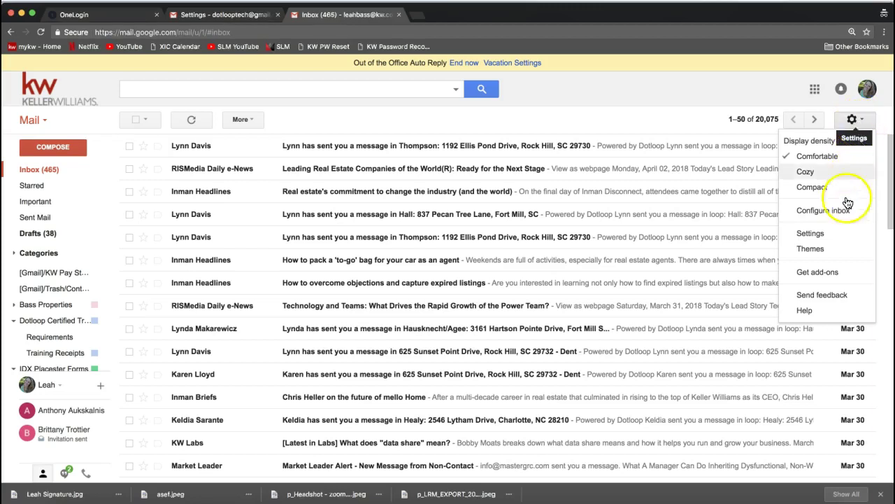
{"action": "left_click", "coordinate": [830, 239]}
{"action": "left_click", "coordinate": [695, 263]}
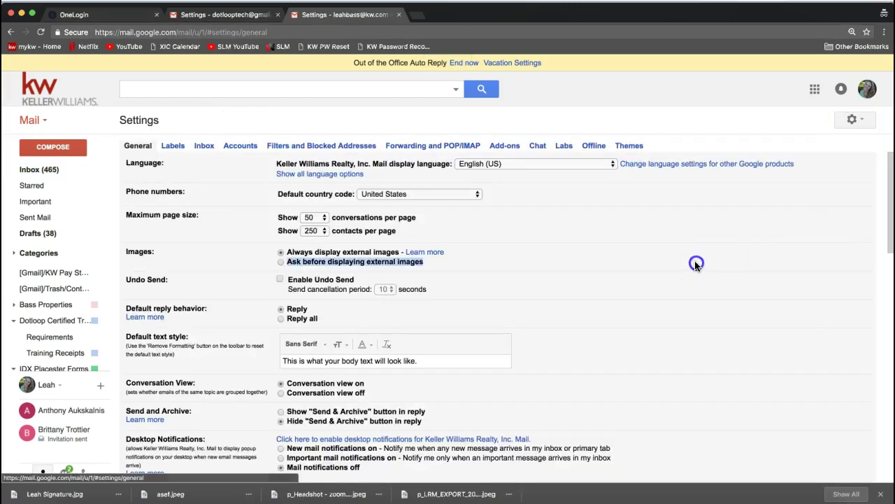
{"action": "scroll", "coordinate": [695, 265], "scroll_direction": "down", "scroll_amount": 3}
{"action": "scroll", "coordinate": [695, 263], "scroll_direction": "down", "scroll_amount": 10}
Step: Focus the empty signature editor and start inserting an image into it
{"action": "left_click", "coordinate": [424, 341]}
{"action": "double_click", "coordinate": [141, 270]}
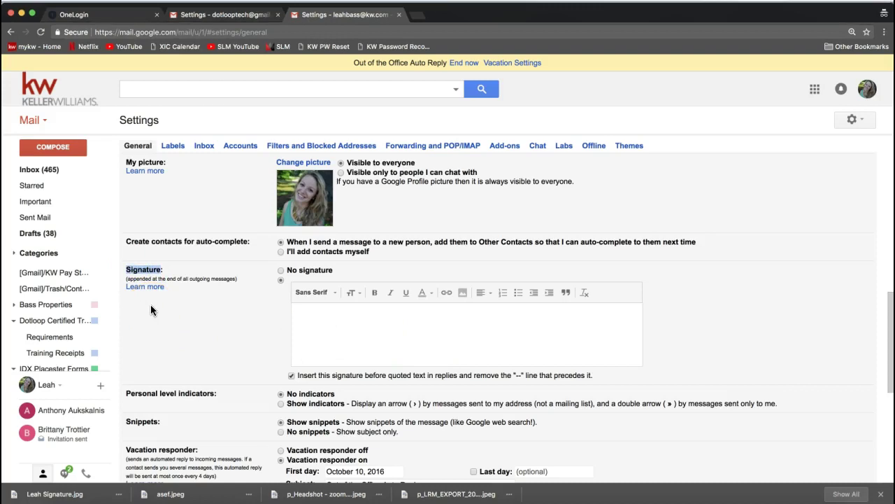
{"action": "left_click", "coordinate": [339, 315]}
{"action": "left_click", "coordinate": [290, 376]}
{"action": "left_click", "coordinate": [396, 339]}
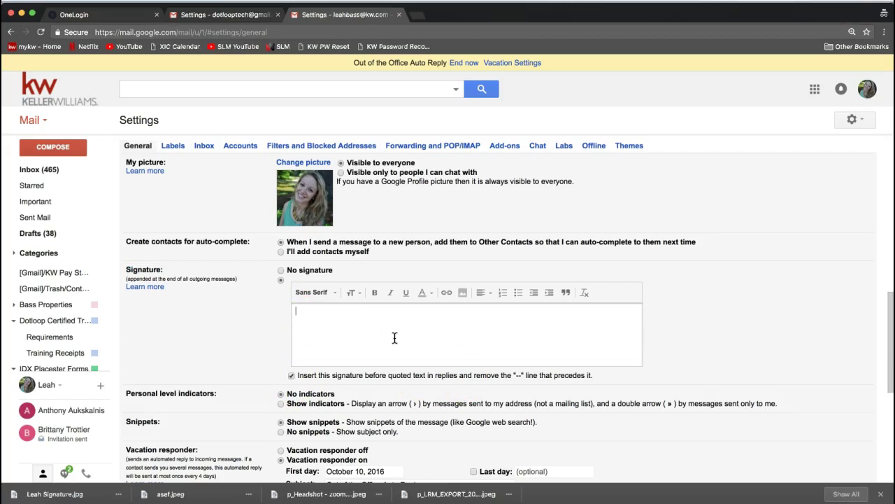
{"action": "left_click", "coordinate": [464, 299]}
{"action": "left_click", "coordinate": [464, 294]}
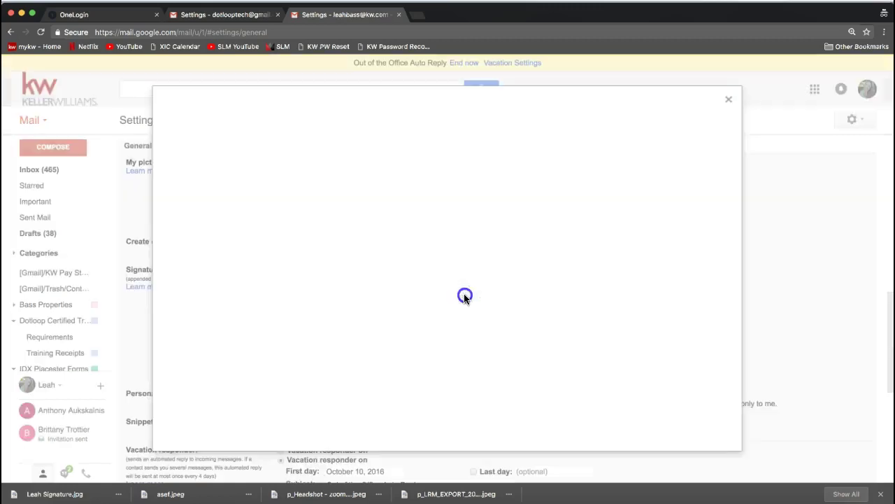
{"action": "left_click", "coordinate": [466, 408]}
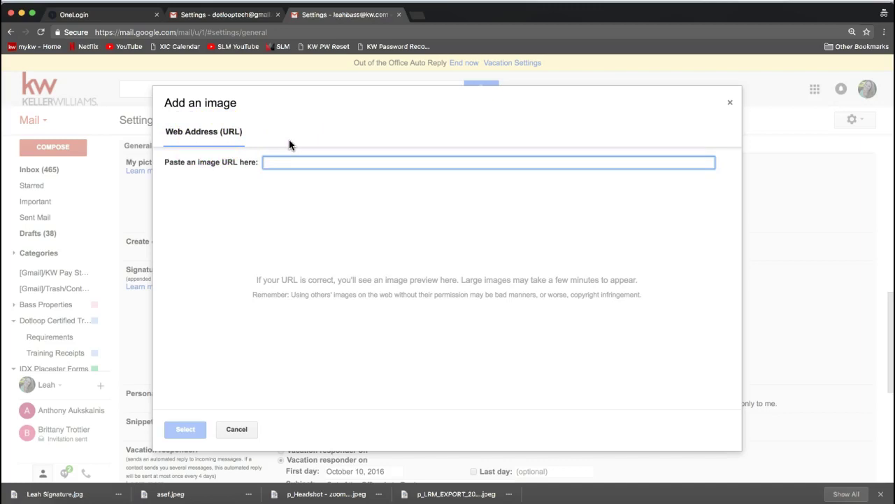
{"action": "left_click", "coordinate": [238, 429]}
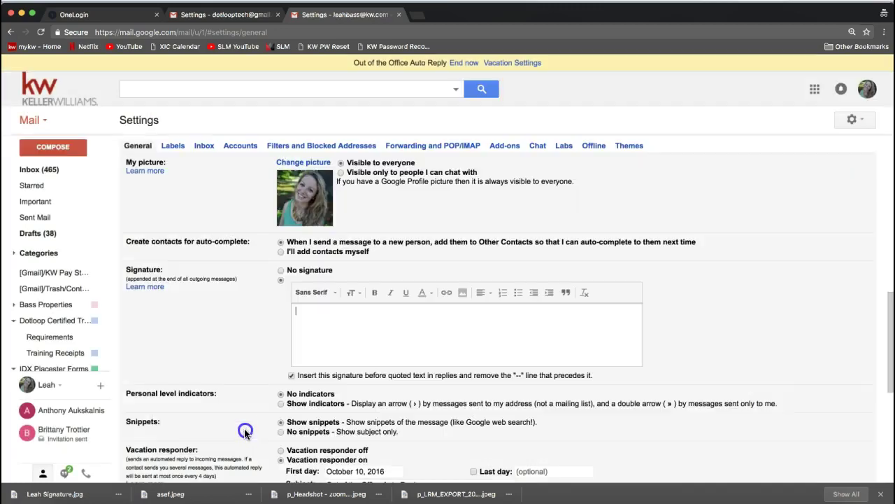
Step: Sign out of both Gmail accounts and close the extra account chooser tab
{"action": "left_click", "coordinate": [244, 306]}
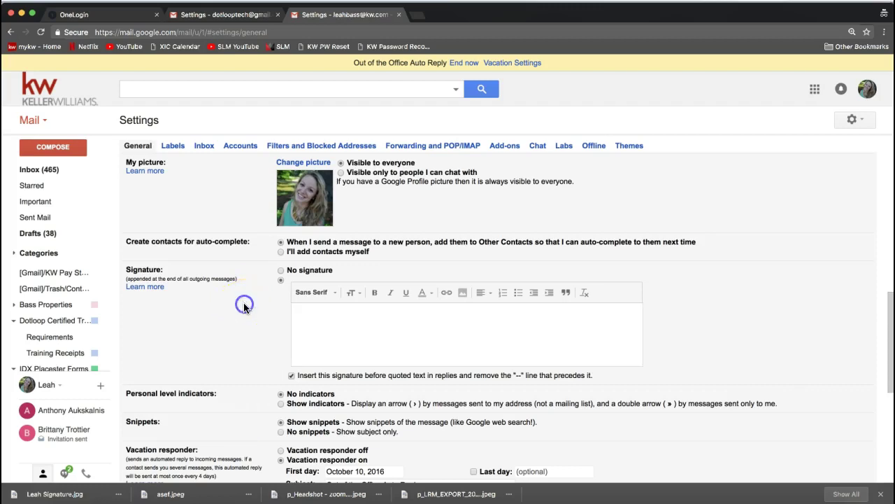
{"action": "left_click", "coordinate": [868, 89]}
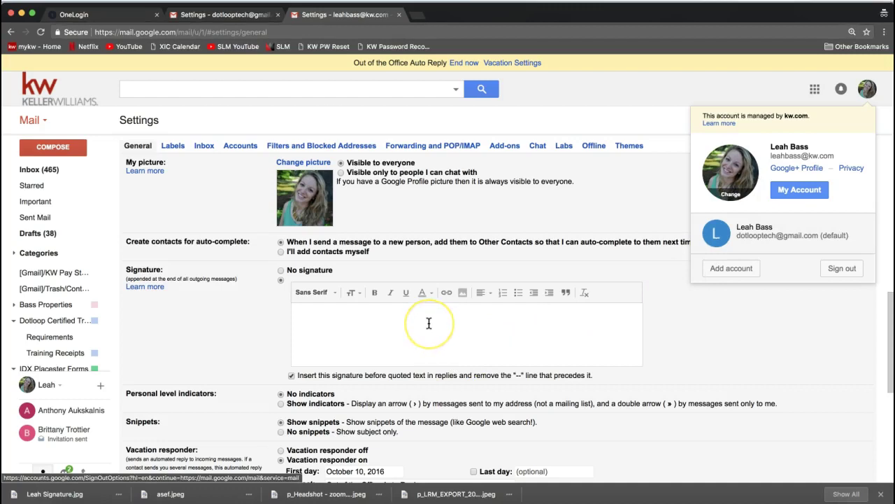
{"action": "left_click", "coordinate": [461, 320]}
{"action": "left_click", "coordinate": [842, 268]}
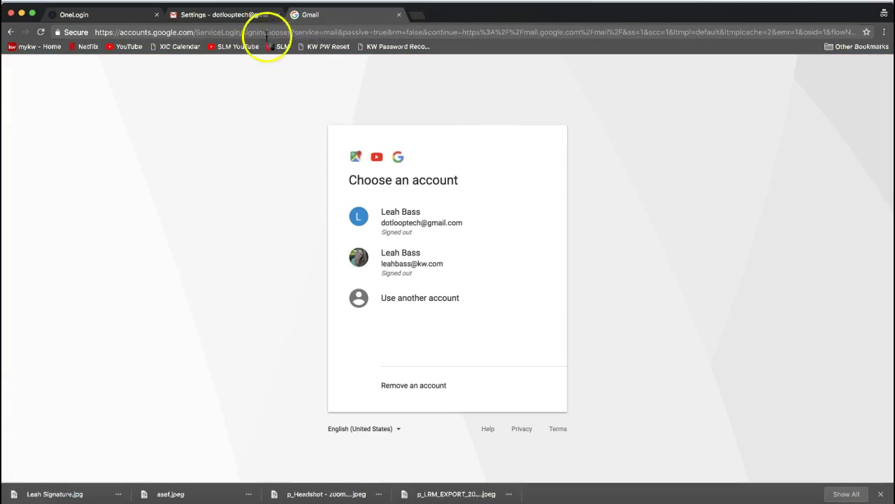
{"action": "left_click", "coordinate": [254, 15]}
{"action": "left_click", "coordinate": [867, 72]}
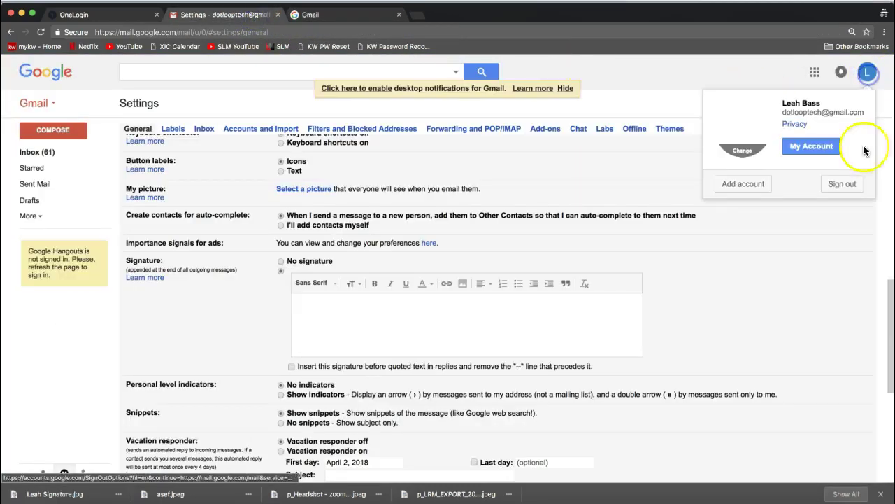
{"action": "left_click", "coordinate": [844, 185]}
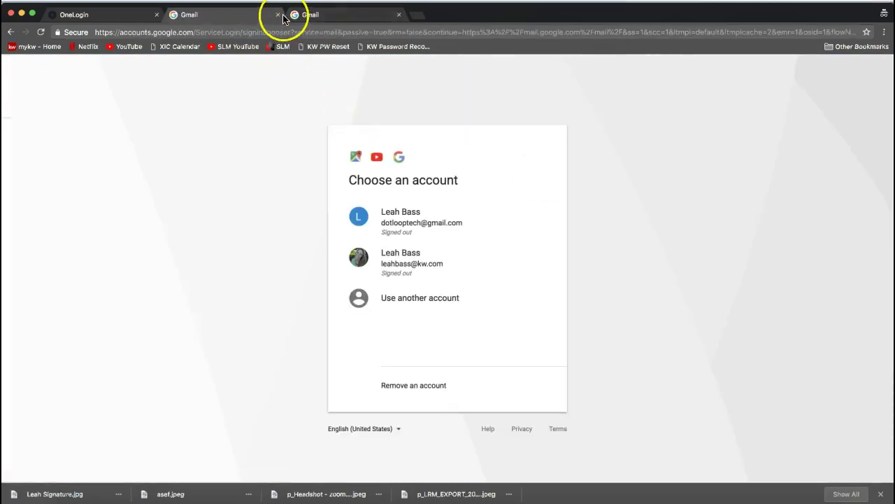
{"action": "left_click", "coordinate": [399, 15]}
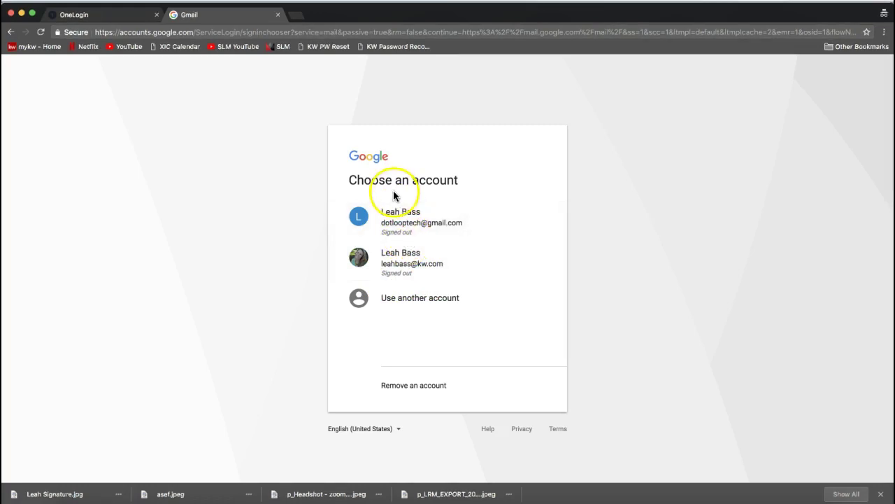
Step: Sign back in to the Keller Williams kw.com account with its password
{"action": "left_click", "coordinate": [410, 276]}
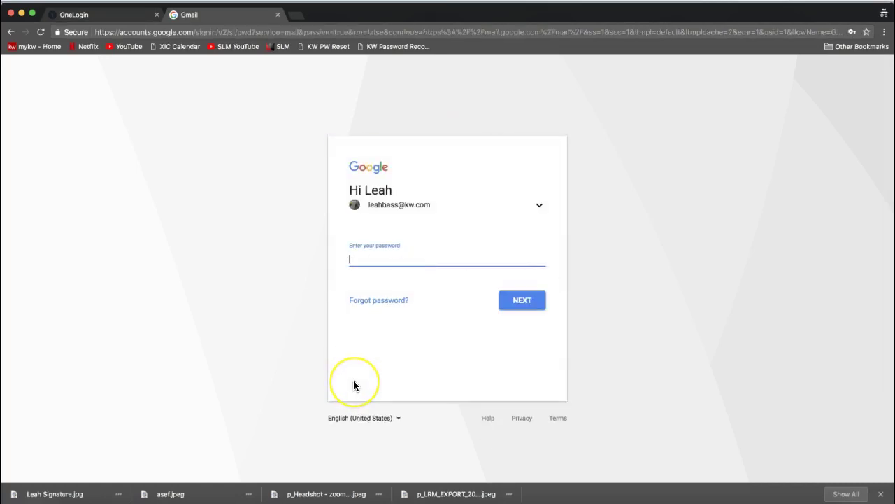
{"action": "type", "text": "*******"}
{"action": "key", "text": "BackSpace"}
{"action": "key", "text": "BackSpace"}
{"action": "key", "text": "BackSpace"}
{"action": "key", "text": "BackSpace"}
{"action": "key", "text": "BackSpace"}
{"action": "key", "text": "BackSpace"}
{"action": "key", "text": "BackSpace"}
{"action": "key", "text": "BackSpace"}
{"action": "key", "text": "BackSpace"}
{"action": "type", "text": "************"}
{"action": "key", "text": "Return"}
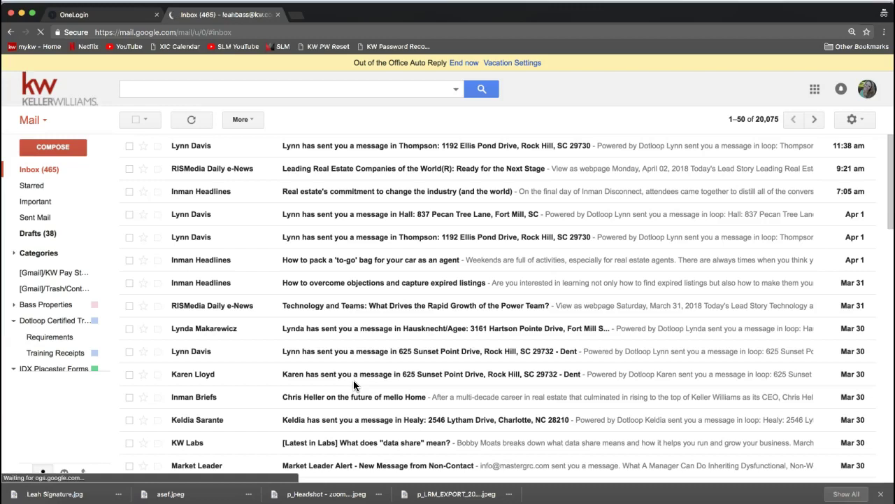
Step: Reopen the General settings tab and place the cursor in the empty Signature editor
{"action": "left_click", "coordinate": [867, 89]}
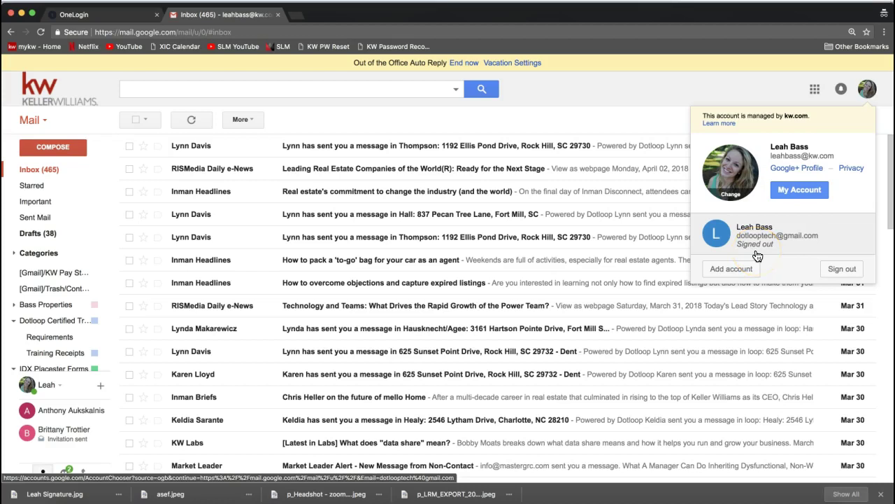
{"action": "left_click", "coordinate": [615, 112]}
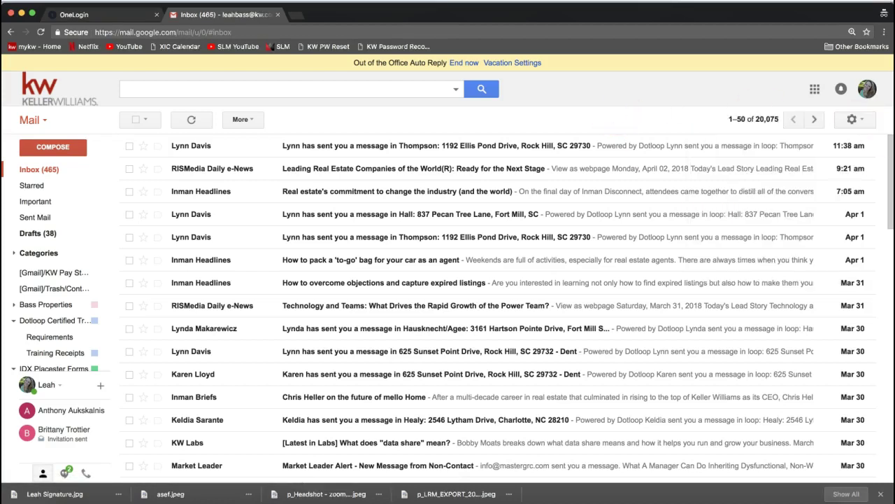
{"action": "left_click", "coordinate": [865, 126]}
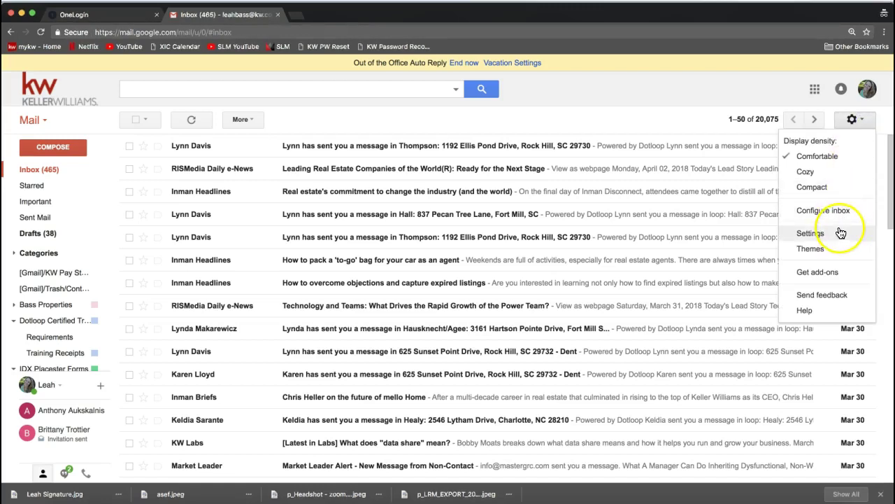
{"action": "left_click", "coordinate": [817, 241]}
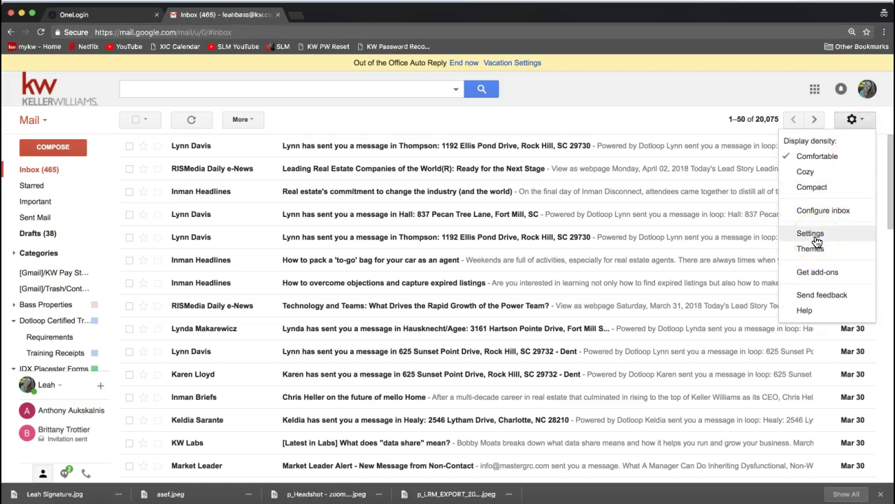
{"action": "left_click", "coordinate": [816, 242]}
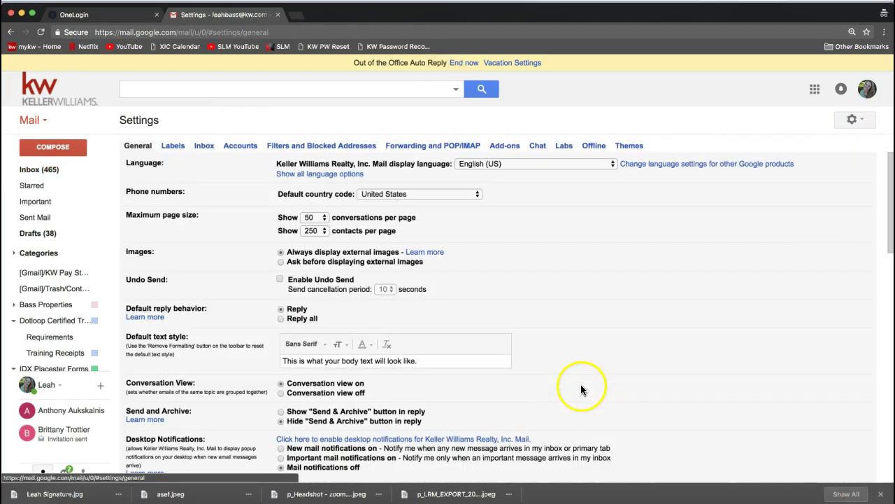
{"action": "scroll", "coordinate": [582, 280], "scroll_direction": "down", "scroll_amount": 8}
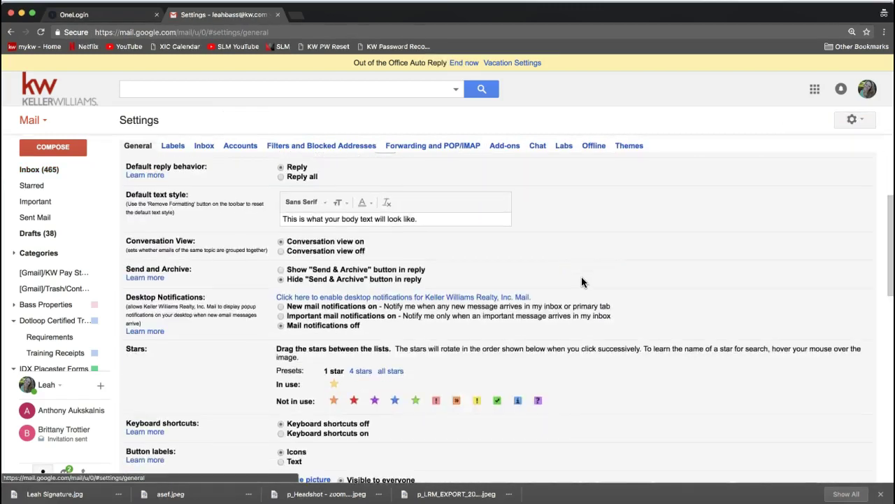
{"action": "double_click", "coordinate": [143, 263]}
{"action": "left_click", "coordinate": [327, 322]}
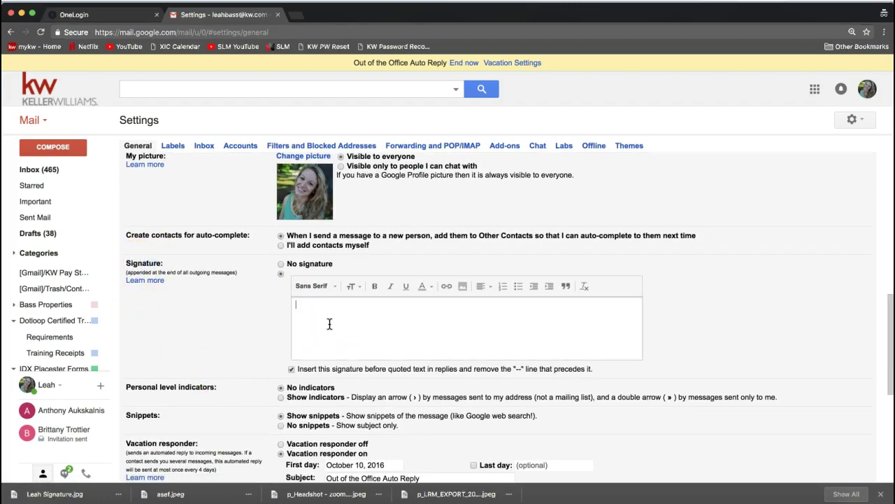
Step: Upload the Keller Williams signature banner JPEG from Downloads via Insert image's Upload tab
{"action": "left_click", "coordinate": [462, 293]}
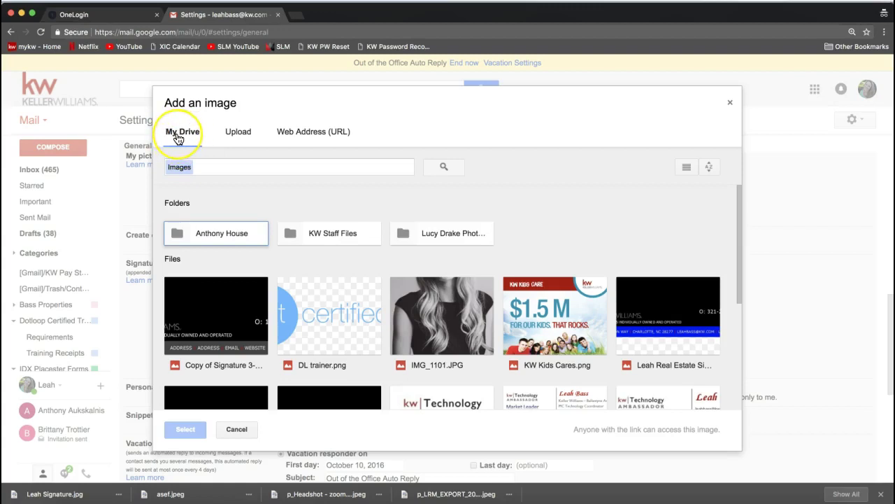
{"action": "left_click", "coordinate": [239, 135]}
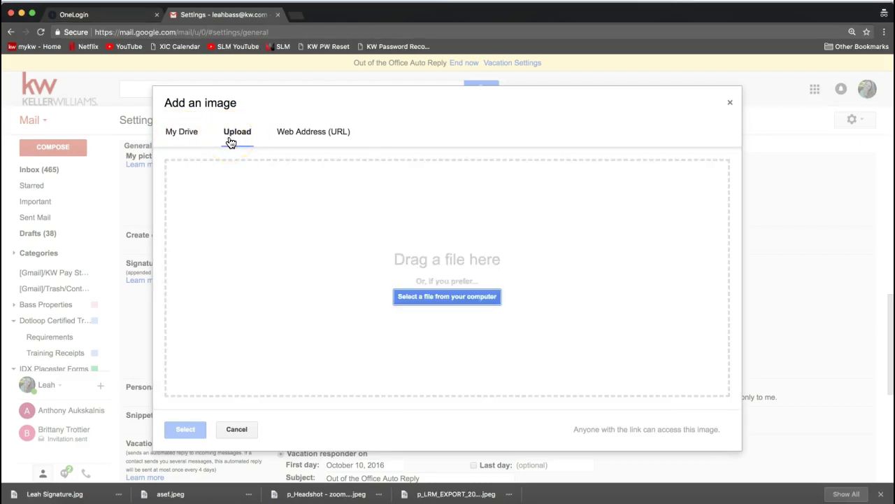
{"action": "left_click", "coordinate": [483, 304]}
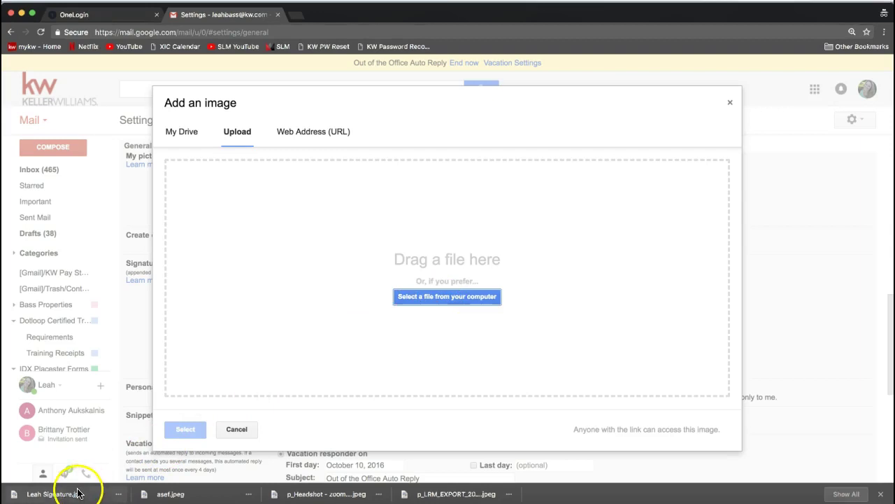
{"action": "mouse_move", "coordinate": [77, 495]}
{"action": "left_mouse_down"}
{"action": "mouse_move", "coordinate": [57, 494]}
{"action": "mouse_move", "coordinate": [190, 491]}
{"action": "mouse_move", "coordinate": [74, 490]}
{"action": "mouse_move", "coordinate": [149, 439]}
{"action": "mouse_move", "coordinate": [231, 355]}
{"action": "mouse_move", "coordinate": [76, 491]}
{"action": "left_mouse_up"}
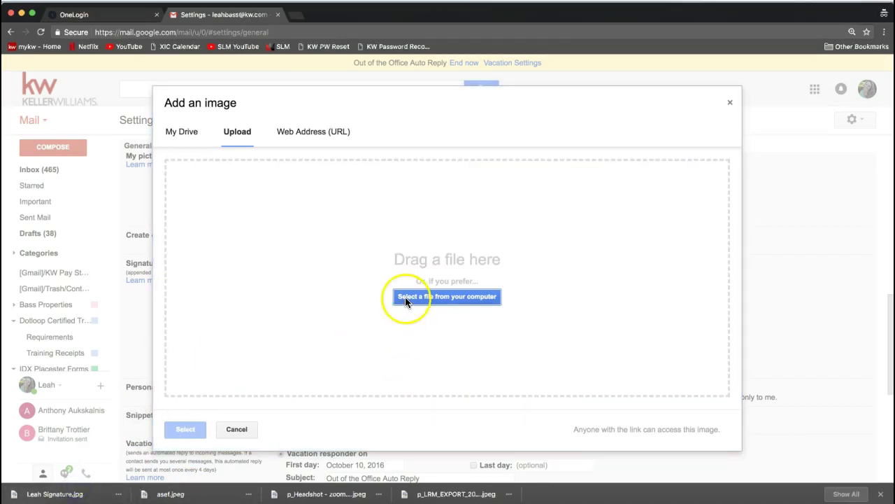
{"action": "left_click", "coordinate": [424, 299]}
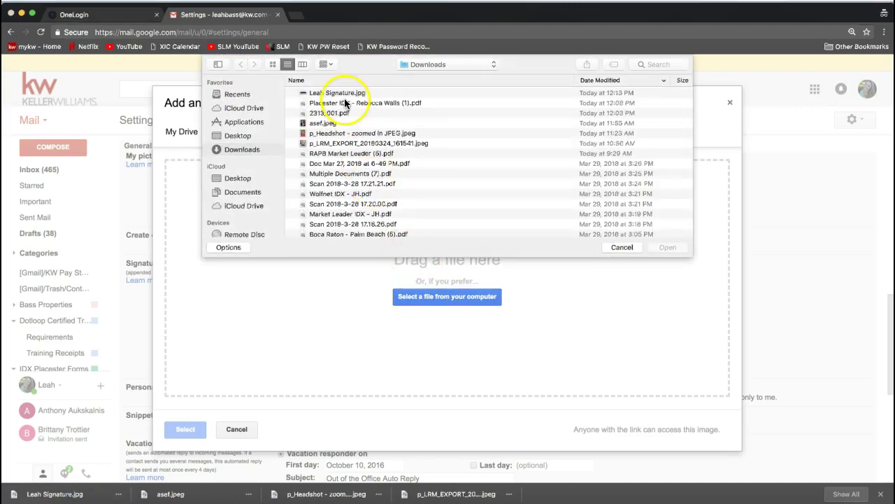
{"action": "left_click", "coordinate": [343, 95]}
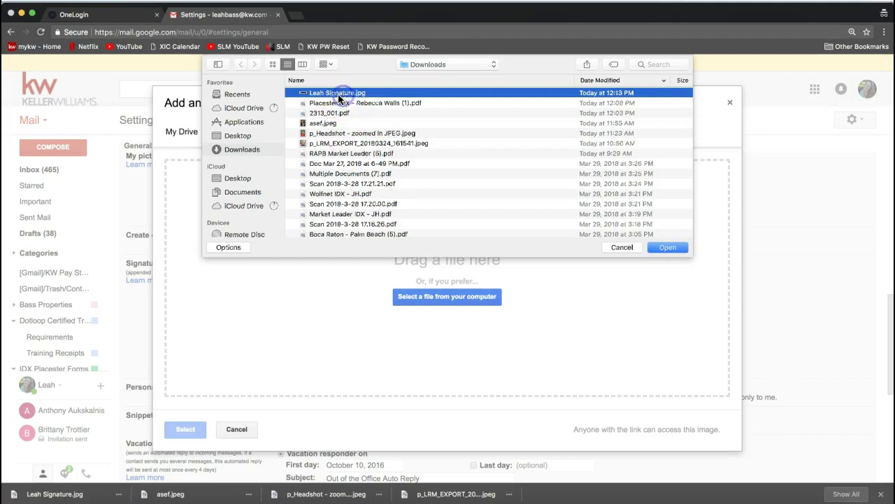
{"action": "double_click", "coordinate": [381, 97]}
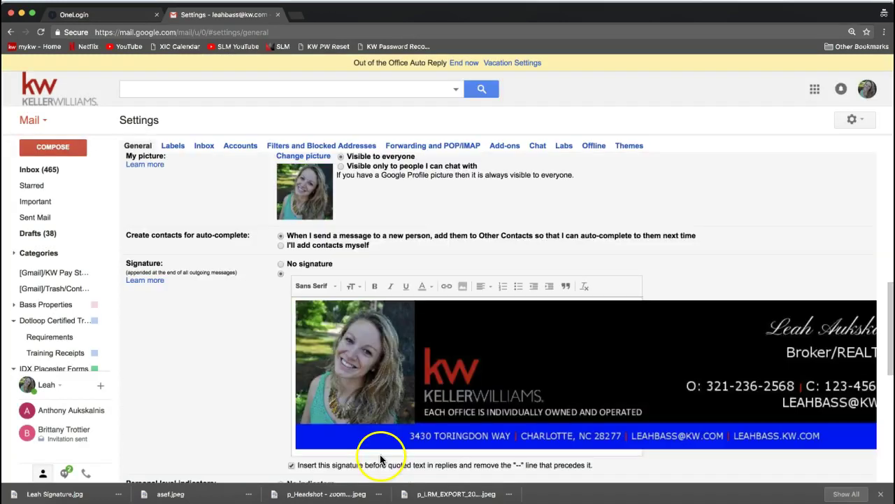
Step: Set the banner image to Original size after trying Medium and Large, then Save Changes
{"action": "scroll", "coordinate": [357, 343], "scroll_direction": "down", "scroll_amount": 2}
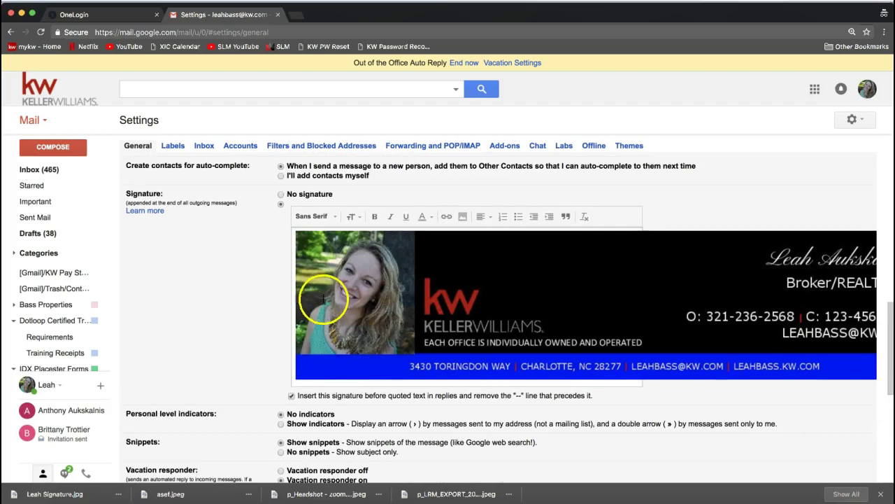
{"action": "left_click", "coordinate": [543, 304]}
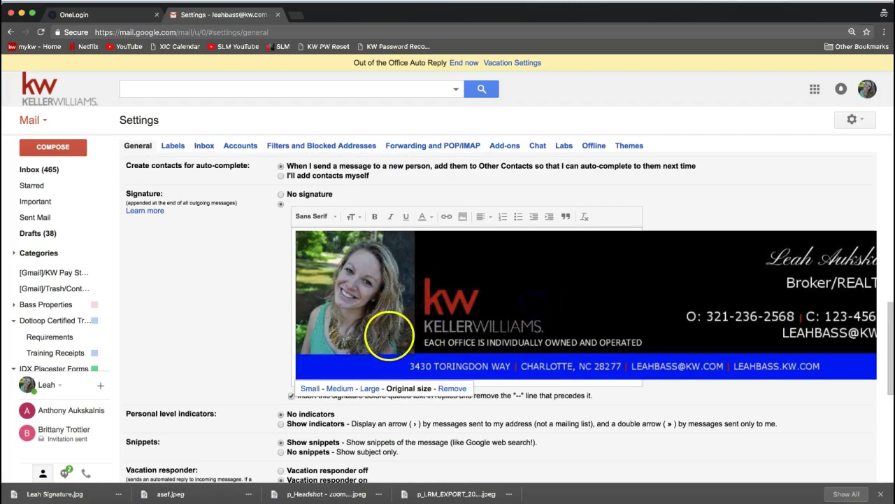
{"action": "left_click", "coordinate": [340, 388]}
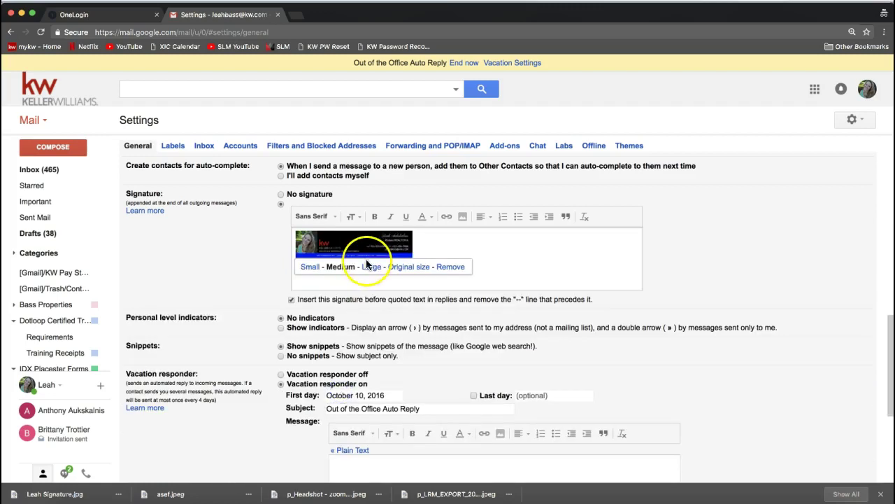
{"action": "left_click", "coordinate": [372, 266]}
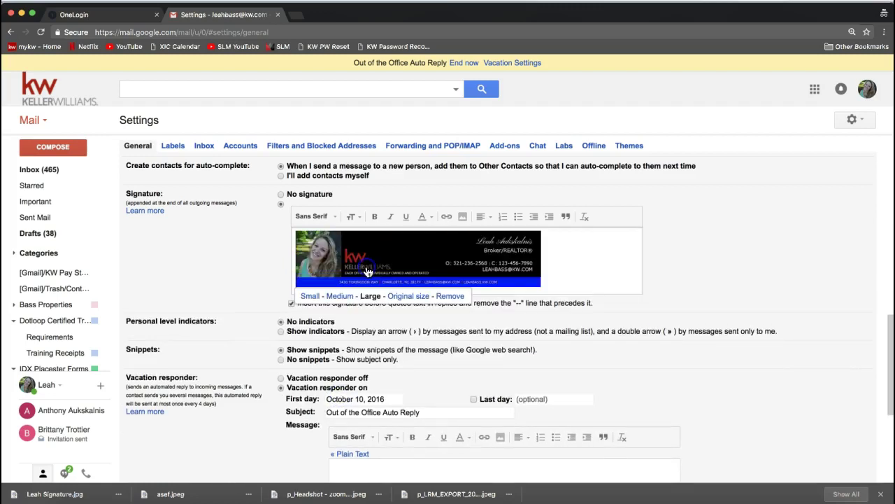
{"action": "left_click", "coordinate": [411, 296]}
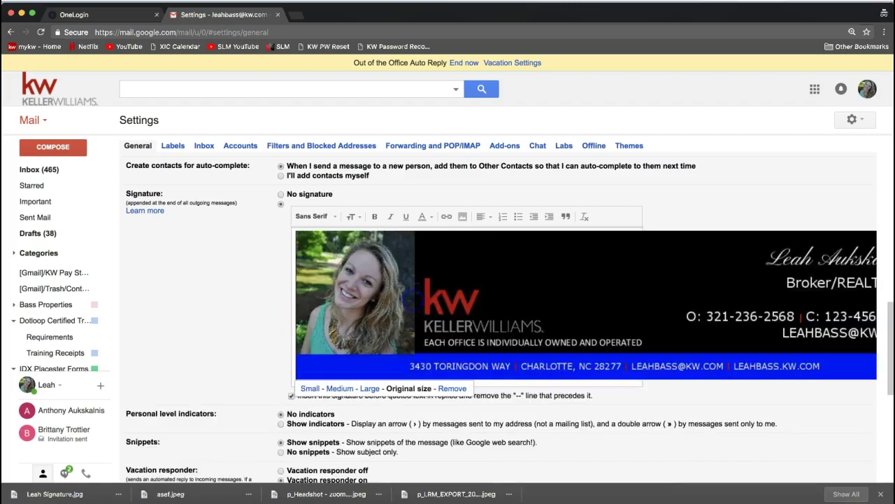
{"action": "left_click", "coordinate": [231, 345]}
{"action": "scroll", "coordinate": [231, 345], "scroll_direction": "down", "scroll_amount": 1}
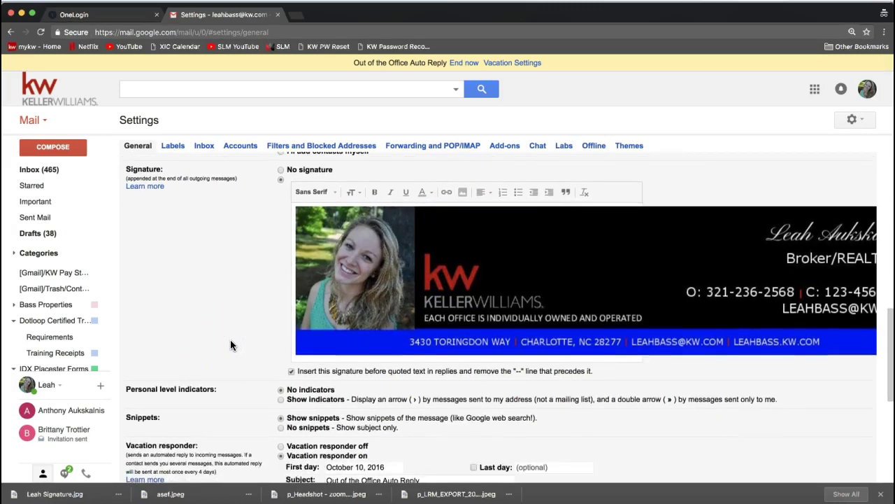
{"action": "scroll", "coordinate": [230, 339], "scroll_direction": "down", "scroll_amount": 5}
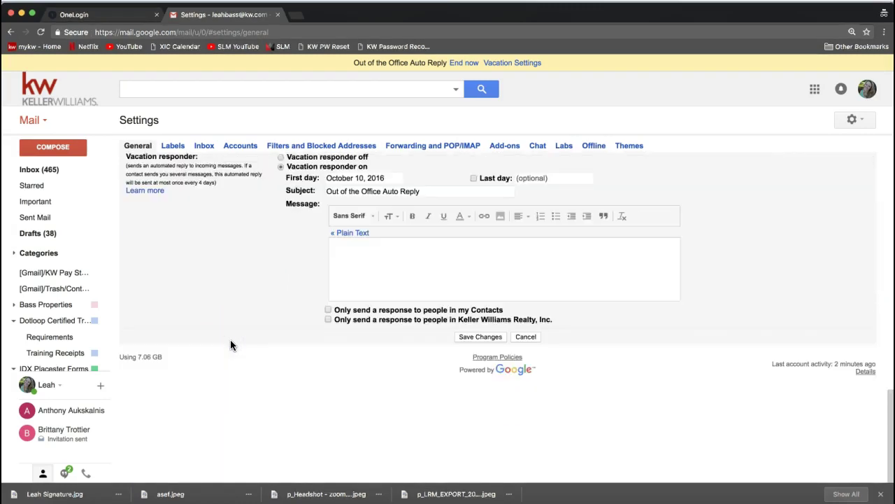
{"action": "left_click", "coordinate": [467, 338]}
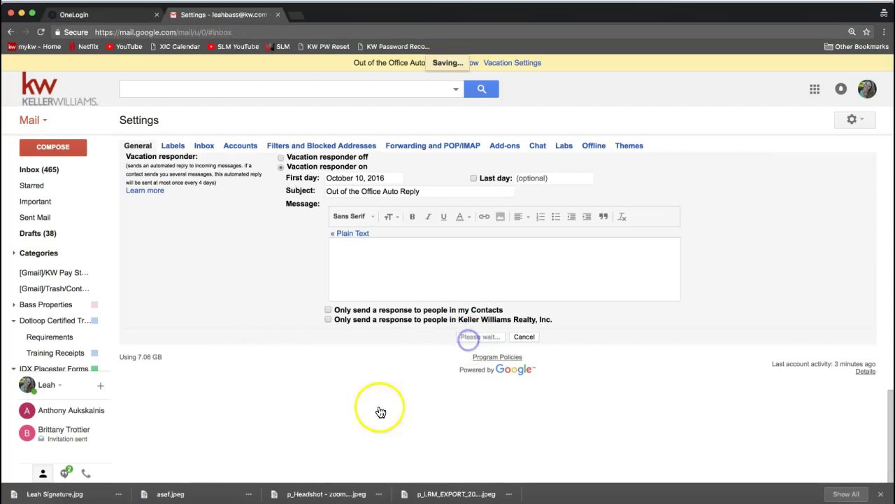
Step: Compose a new message and check the Keller Williams banner signature appears in its body
{"action": "left_click", "coordinate": [44, 152]}
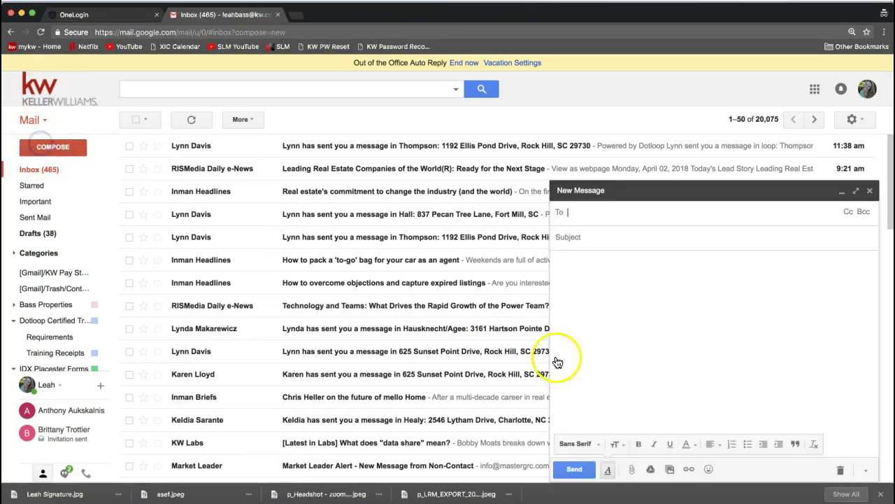
{"action": "left_click_drag", "start_coordinate": [557, 362], "coordinate": [558, 361]}
{"action": "left_click", "coordinate": [598, 378]}
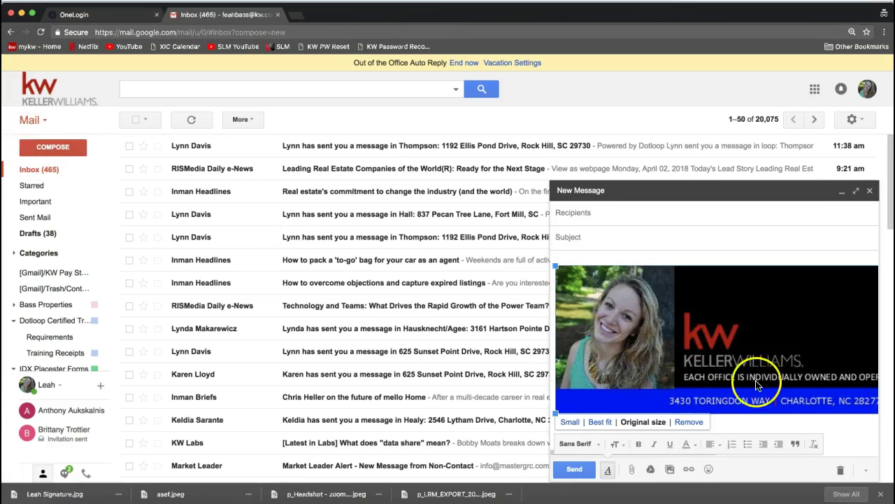
{"action": "left_click", "coordinate": [730, 392]}
{"action": "left_click", "coordinate": [686, 391]}
{"action": "mouse_move", "coordinate": [686, 390]}
{"action": "left_mouse_down"}
{"action": "mouse_move", "coordinate": [750, 323]}
{"action": "mouse_move", "coordinate": [722, 386]}
{"action": "left_mouse_up"}
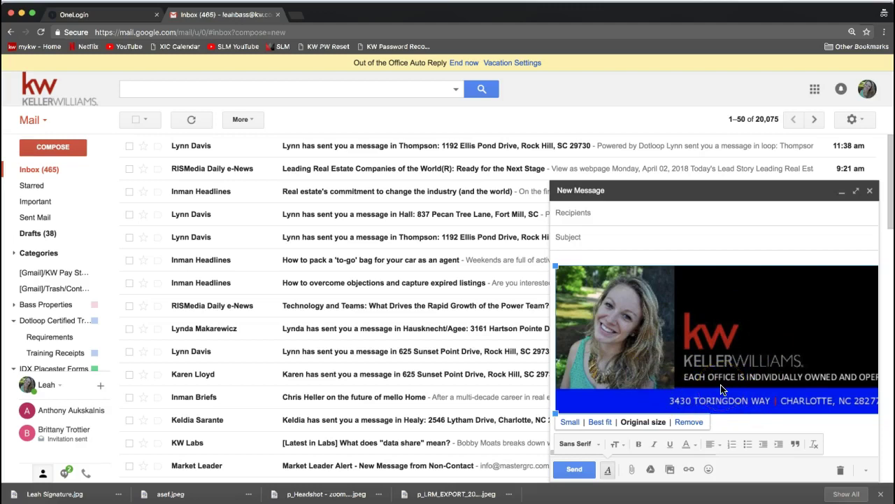